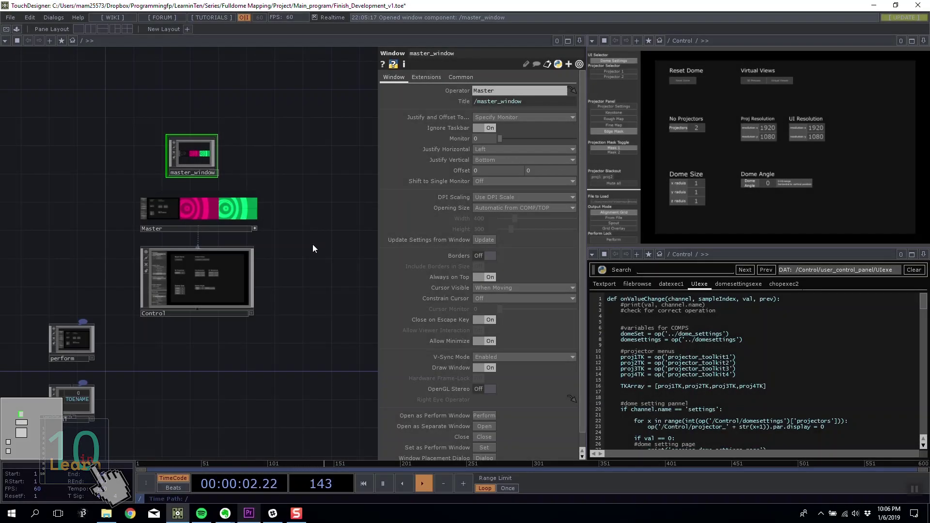
Launch the dome-mapping control interface in Perform mode
drag(322, 229, 336, 256)
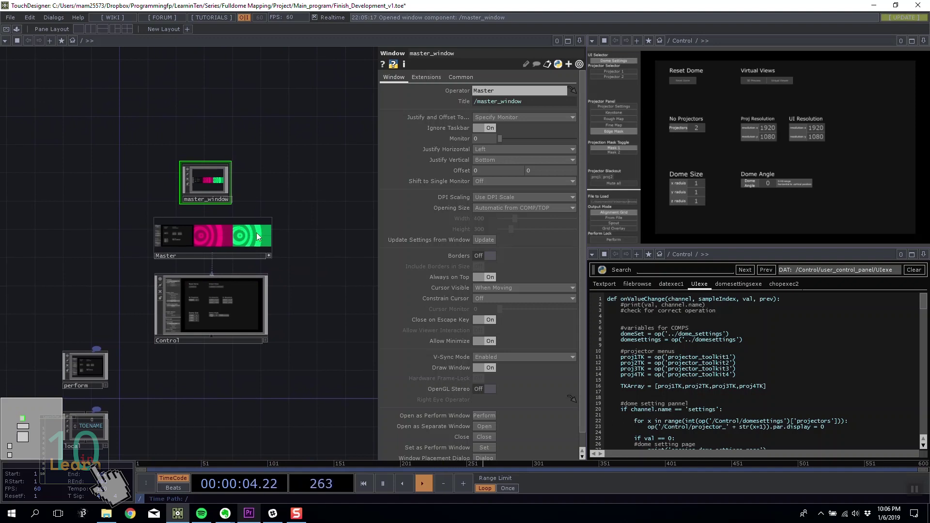
drag(274, 204, 281, 184)
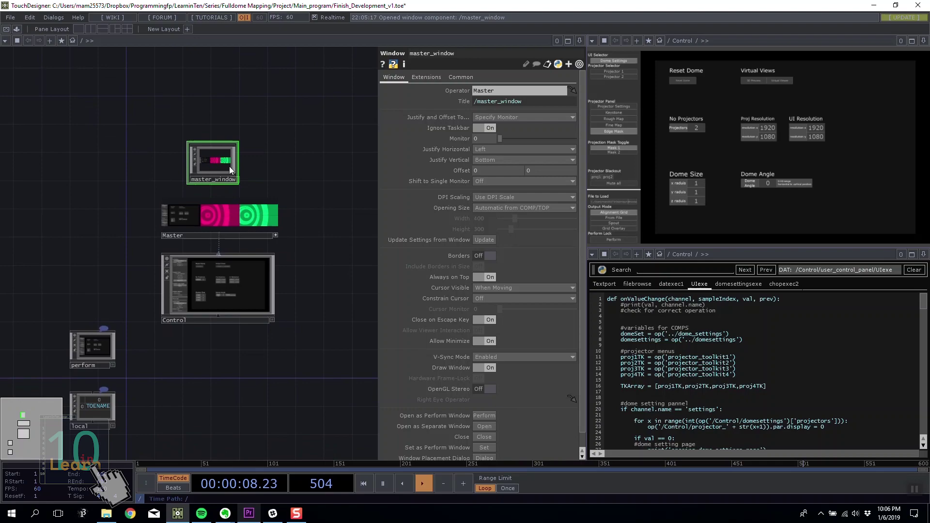
drag(271, 155, 278, 151)
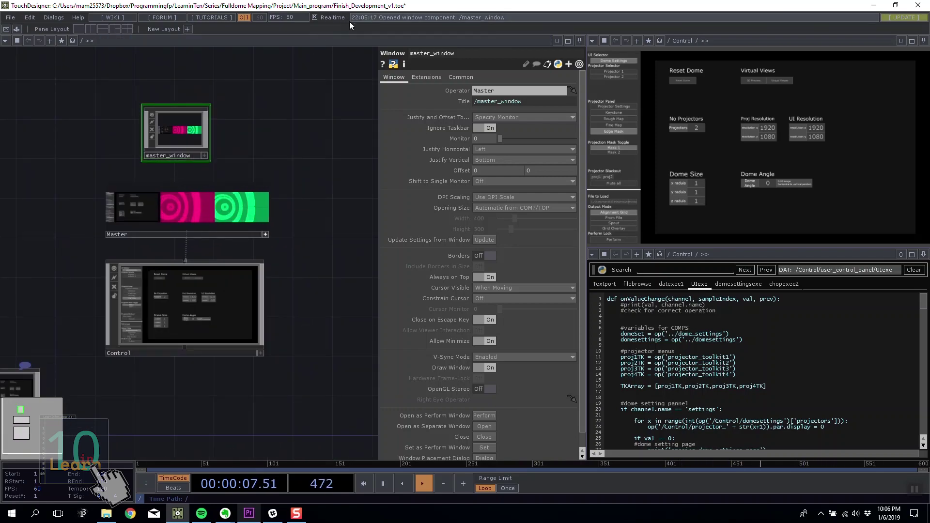
key(F1)
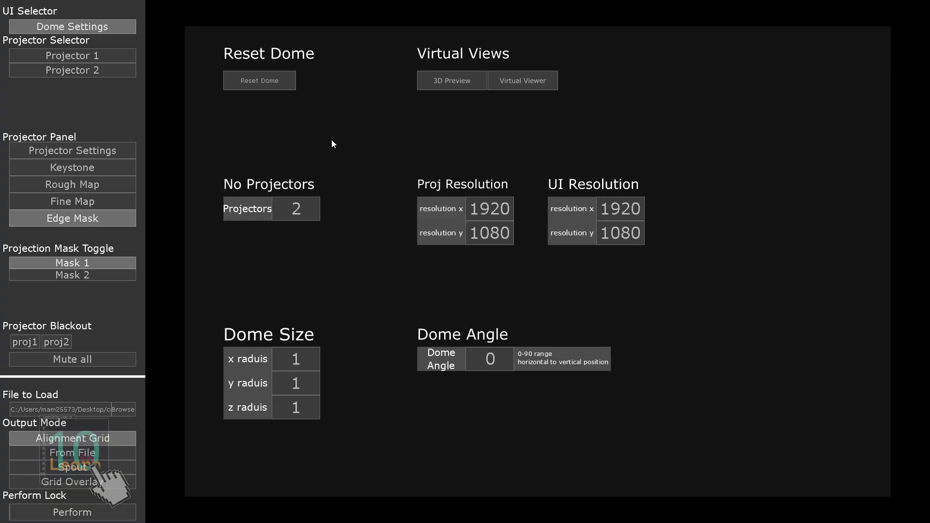
Look through the settings of Projector 1 and Projector 2 and the Edge Mask page, then return to Dome Settings
click(109, 57)
click(105, 72)
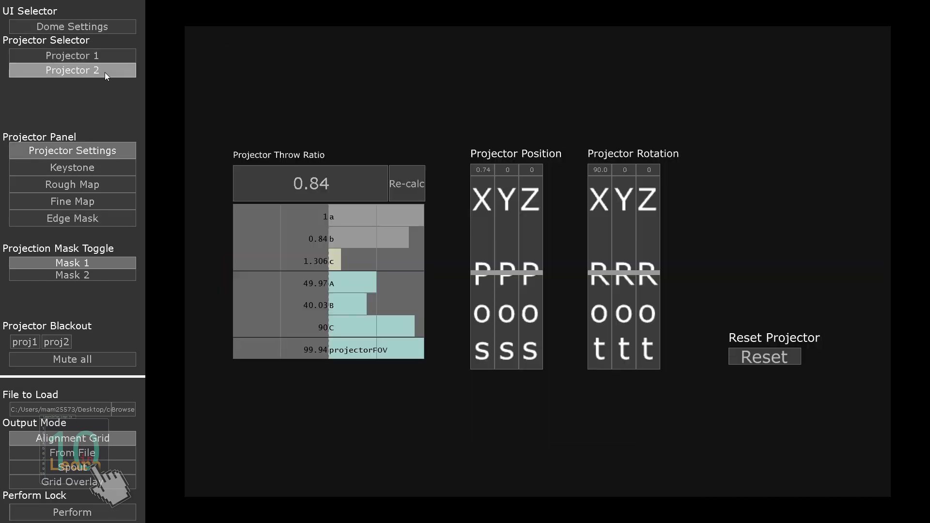
click(98, 58)
click(100, 150)
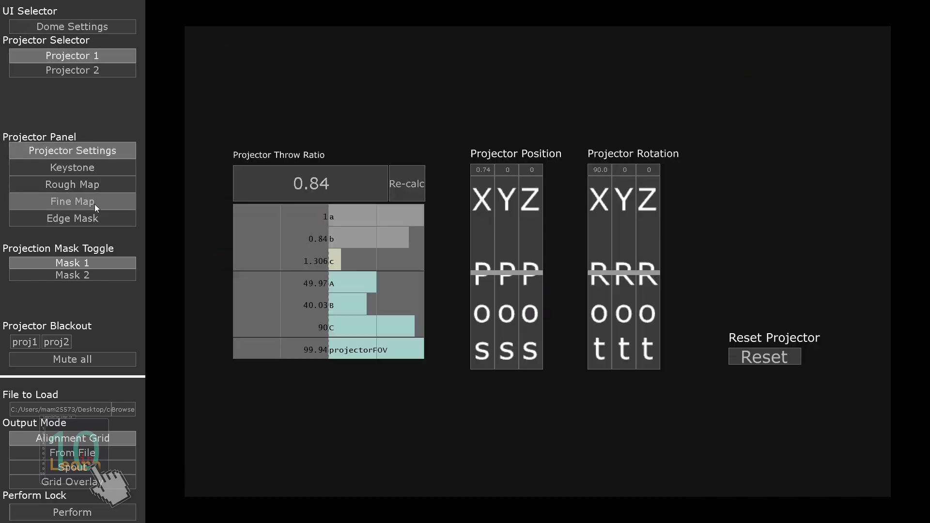
click(94, 218)
click(106, 25)
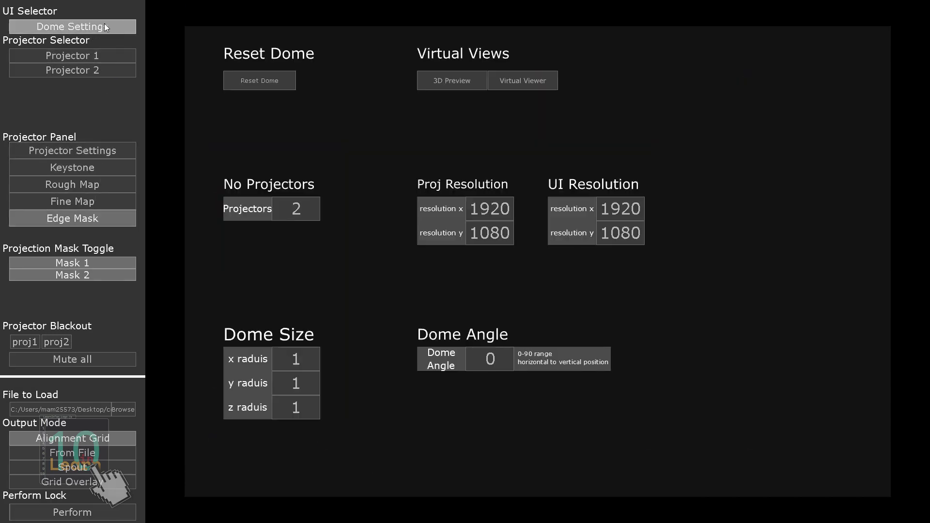
Reset the dome and open the 3D Preview and Virtual Viewer windows
click(269, 86)
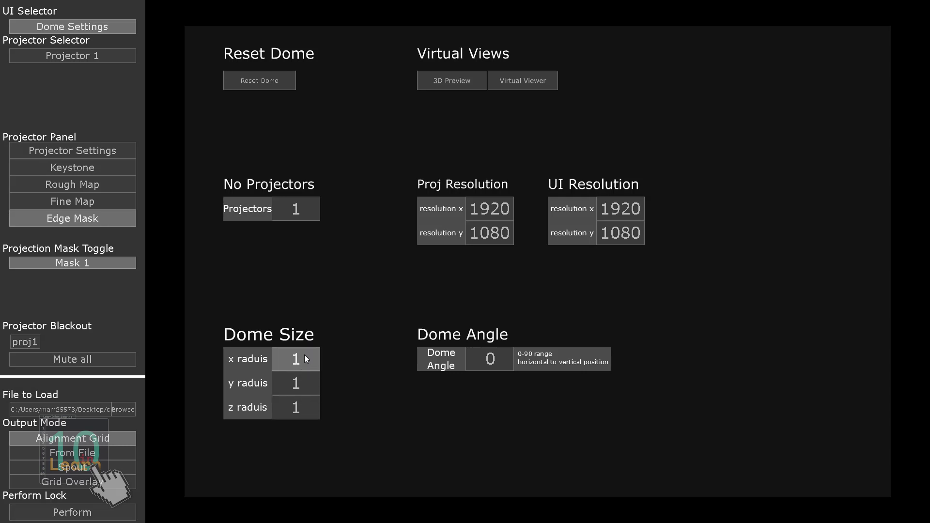
click(434, 85)
click(515, 73)
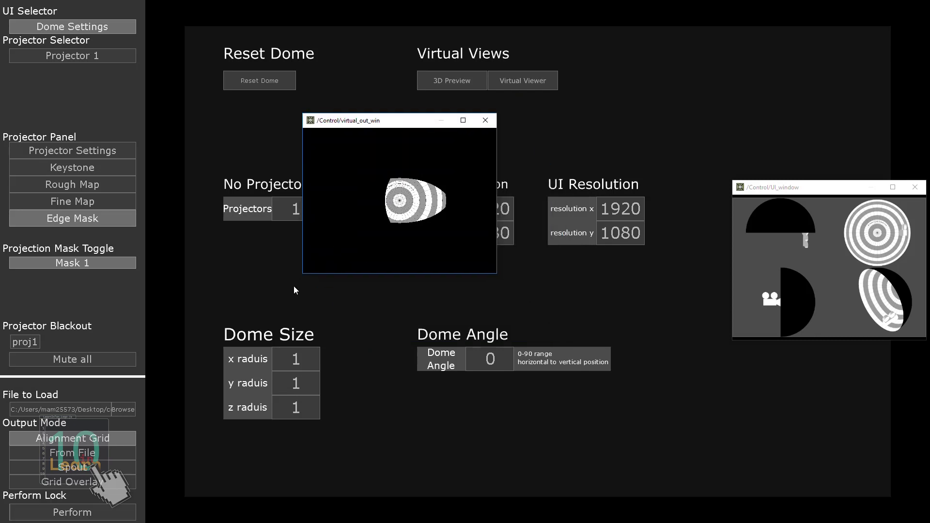
Enlarge and rearrange the virtual output and 3D preview windows to examine them, then close them
drag(303, 274, 41, 470)
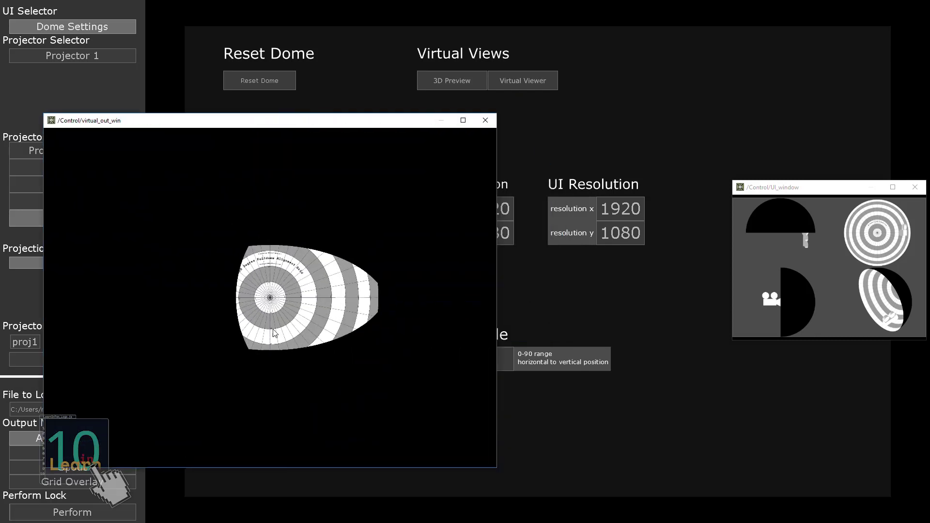
drag(348, 125, 344, 51)
drag(812, 190, 697, 89)
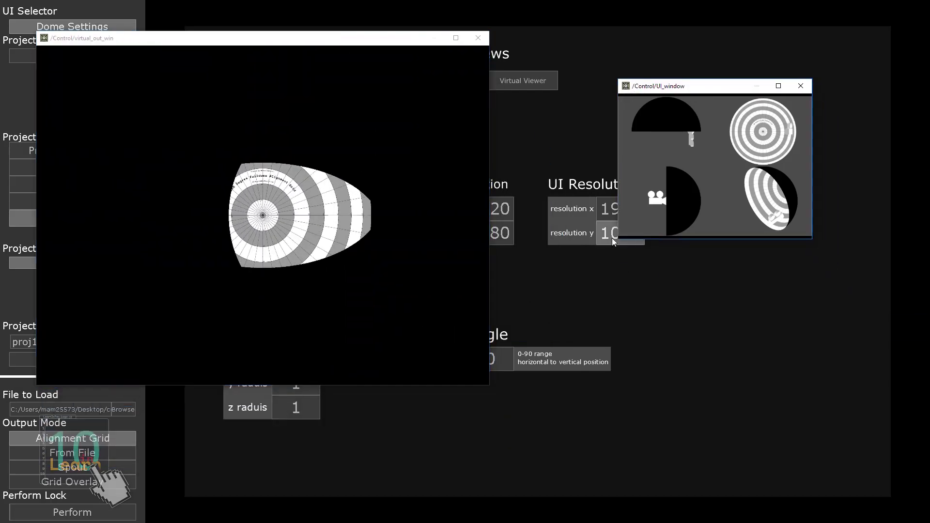
drag(616, 238, 333, 453)
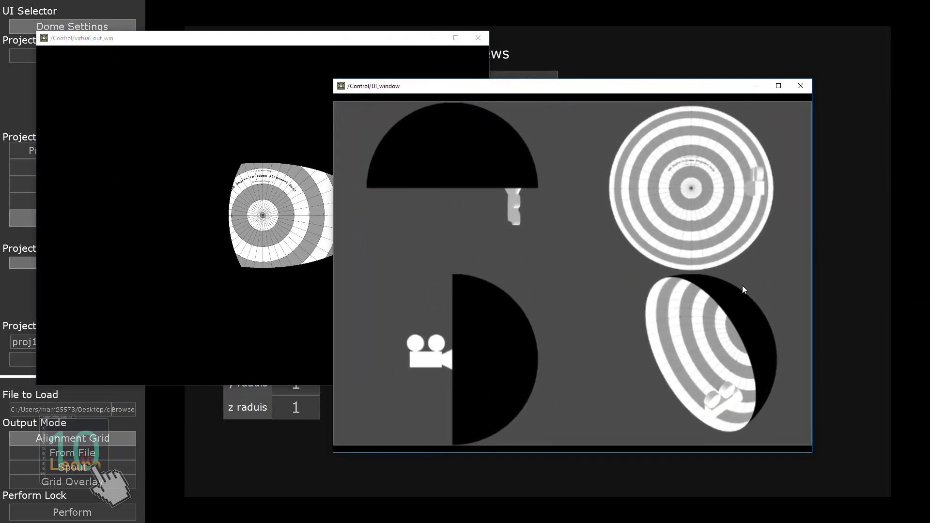
click(801, 86)
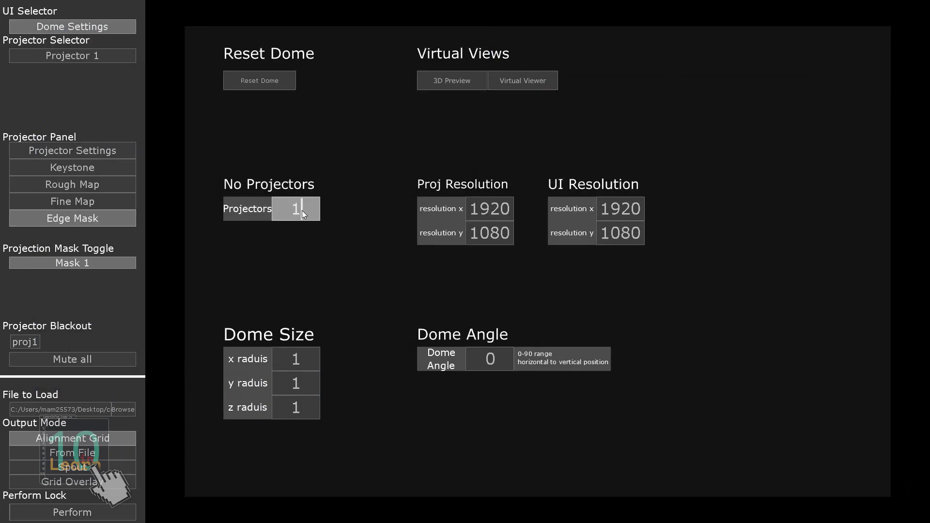
Set the number of projectors to 2 and reopen the 3D Preview and Virtual Viewer, stacking their windows beside the controls
key(Return)
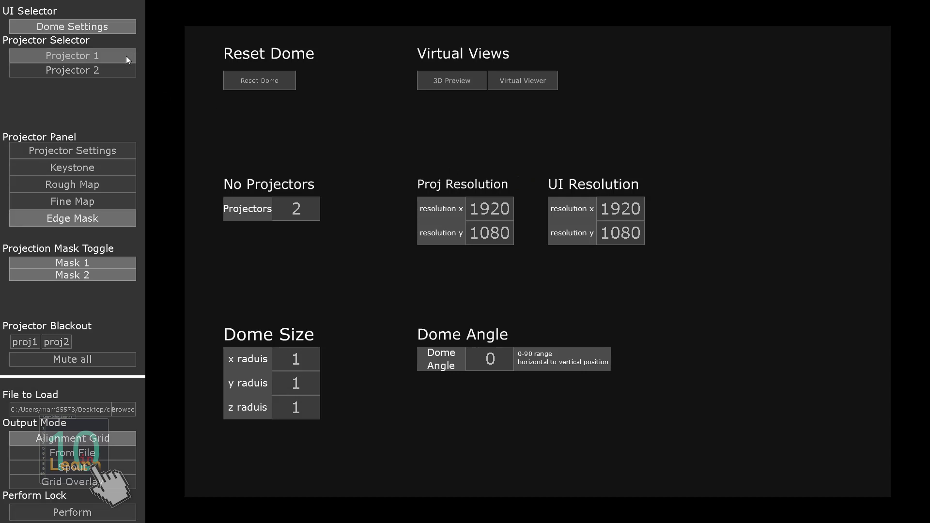
click(448, 81)
click(517, 83)
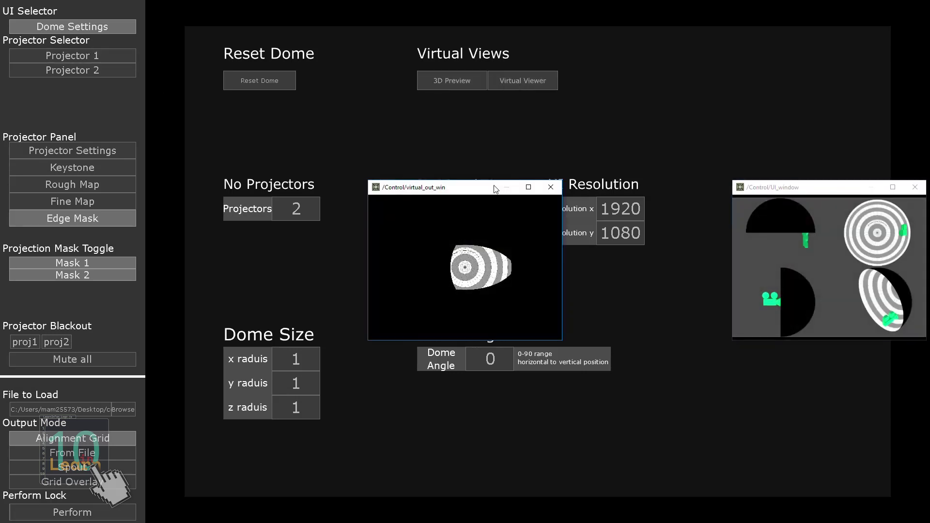
click(867, 214)
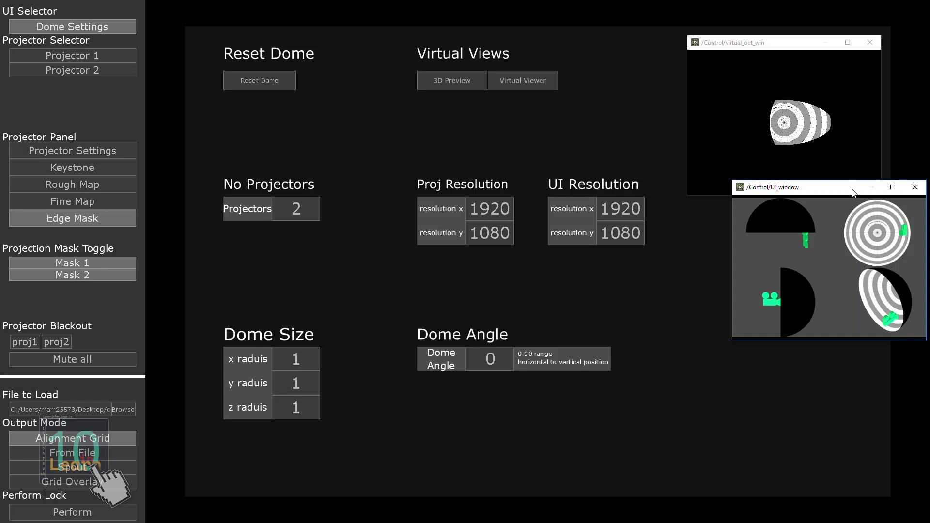
drag(853, 188, 801, 281)
Move Projector 1 to a position of about X 0.22, Y 0.17 and Z 0.17
click(86, 58)
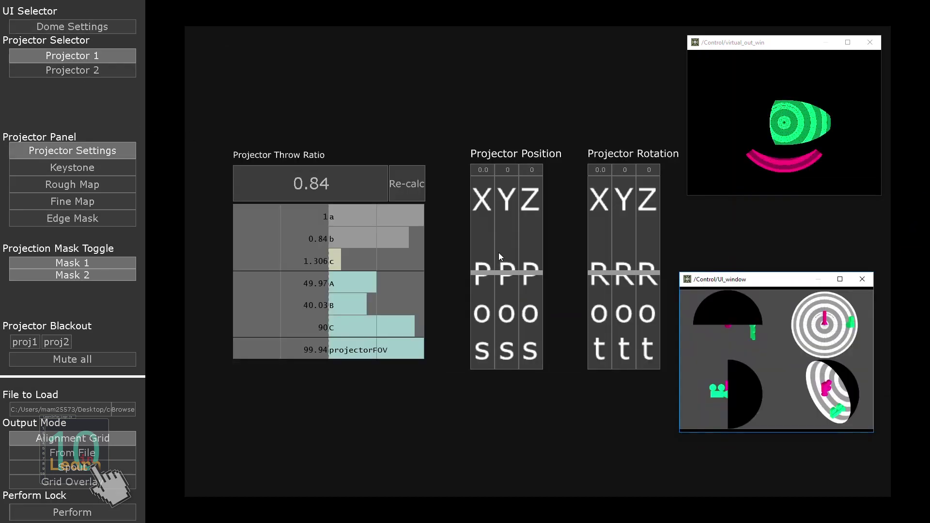
drag(485, 272, 486, 231)
drag(508, 272, 529, 235)
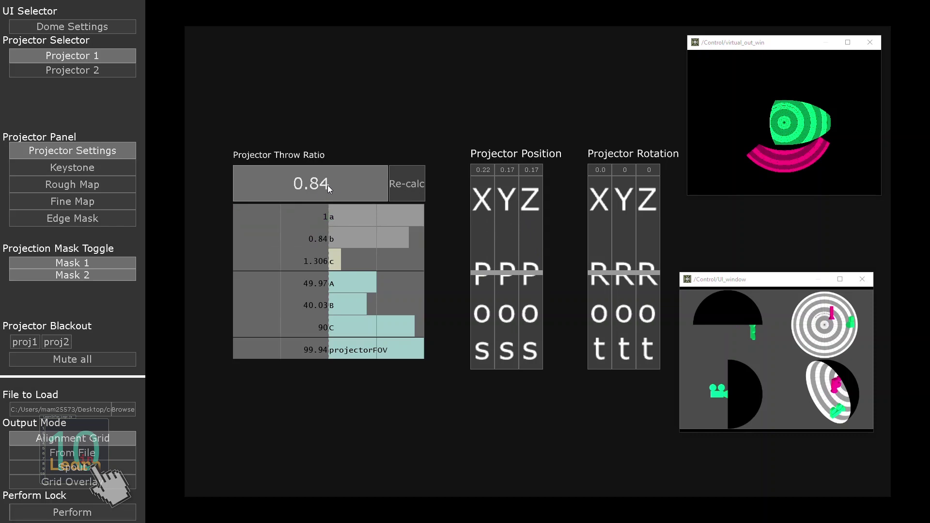
Recalculate Projector 1 with a throw ratio of 1 and rotate it about 42.79 on X
drag(322, 187, 309, 190)
text(1)
click(407, 184)
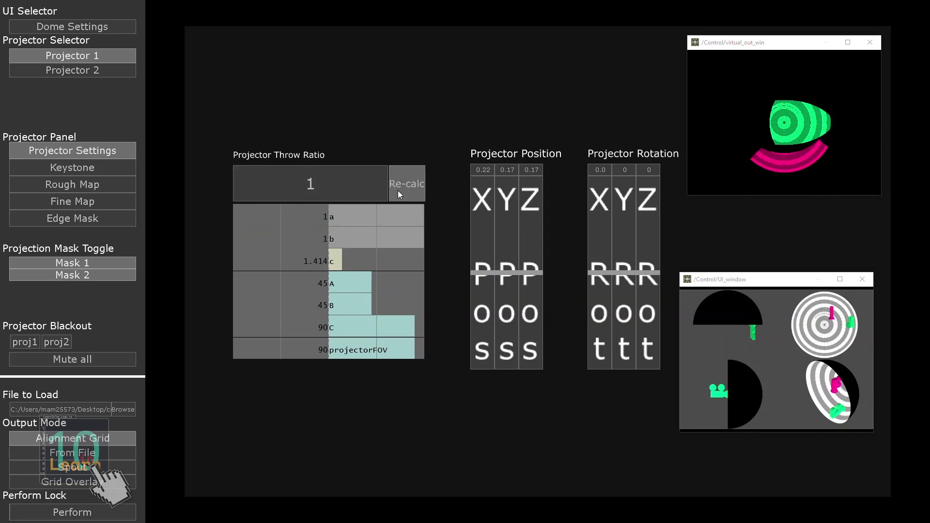
drag(607, 274, 595, 209)
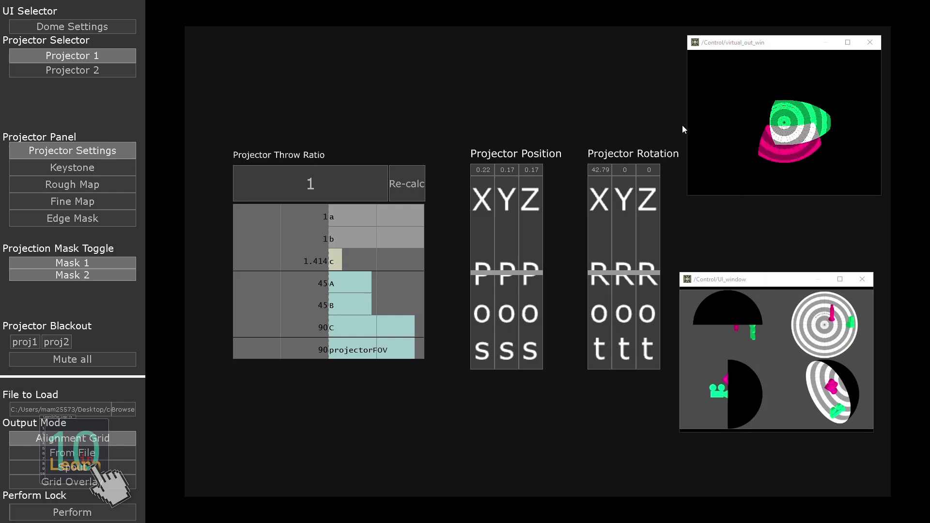
Keystone Projector 1 by pulling the upper-left and lower-left corners of its image slightly inward
click(75, 171)
mouse_move(221, 85)
mouse_down()
mouse_move(285, 127)
mouse_move(234, 87)
mouse_up()
drag(221, 439, 248, 420)
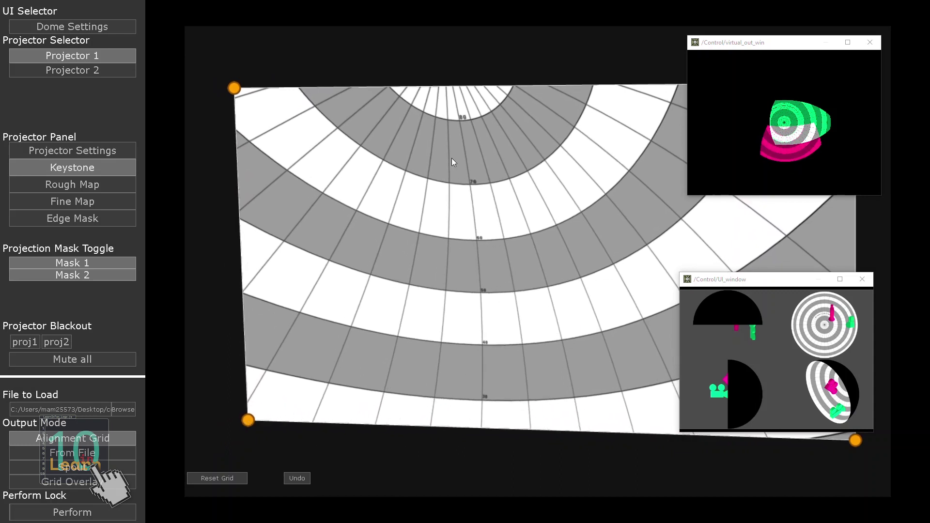
Warp Projector 1's image with Rough Map by shifting three points in the second row and one in the third
click(59, 186)
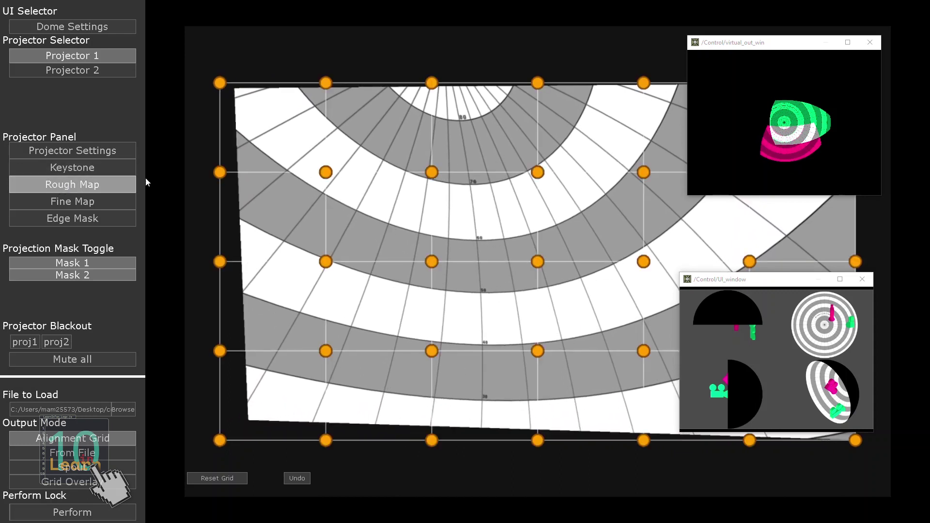
mouse_move(326, 172)
mouse_down()
mouse_move(335, 189)
mouse_move(328, 180)
mouse_up()
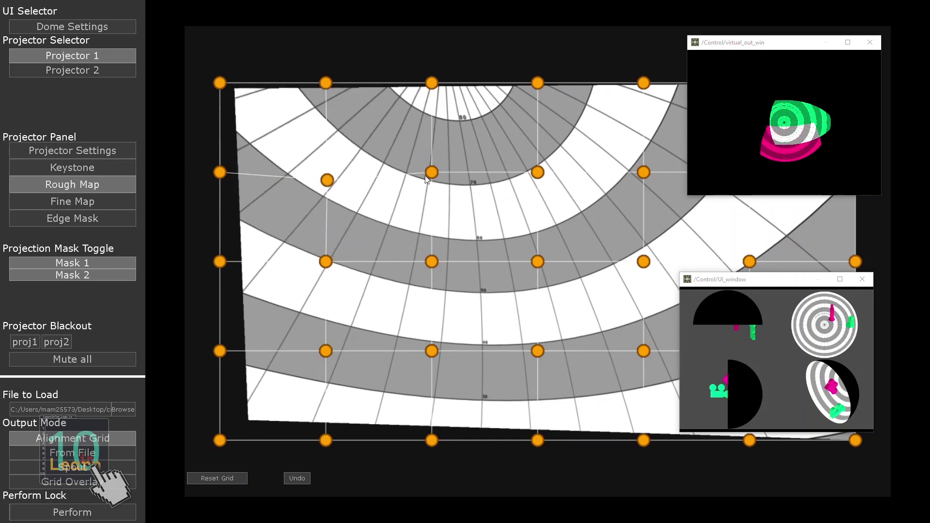
drag(432, 173, 434, 195)
drag(432, 262, 442, 264)
drag(537, 173, 542, 181)
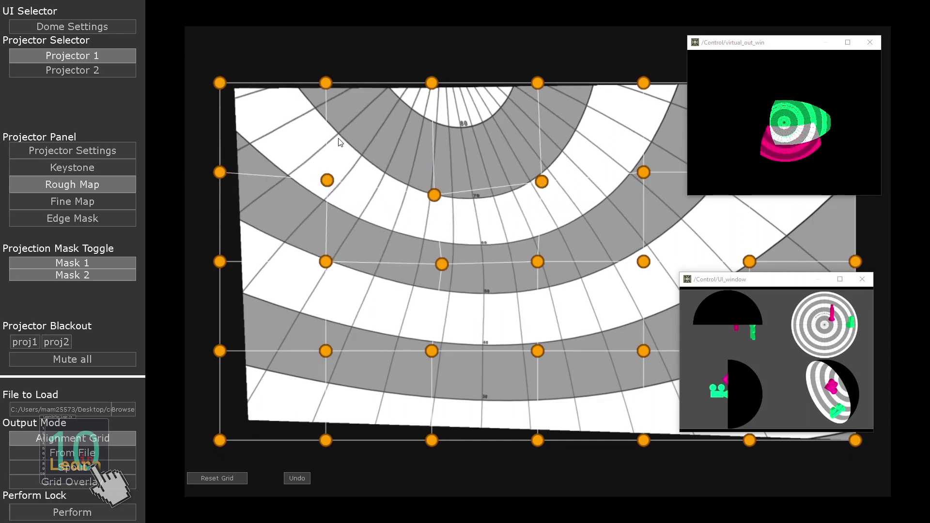
Nudge two neighbouring Fine Map grid points near the top centre of Projector 1's image
click(79, 203)
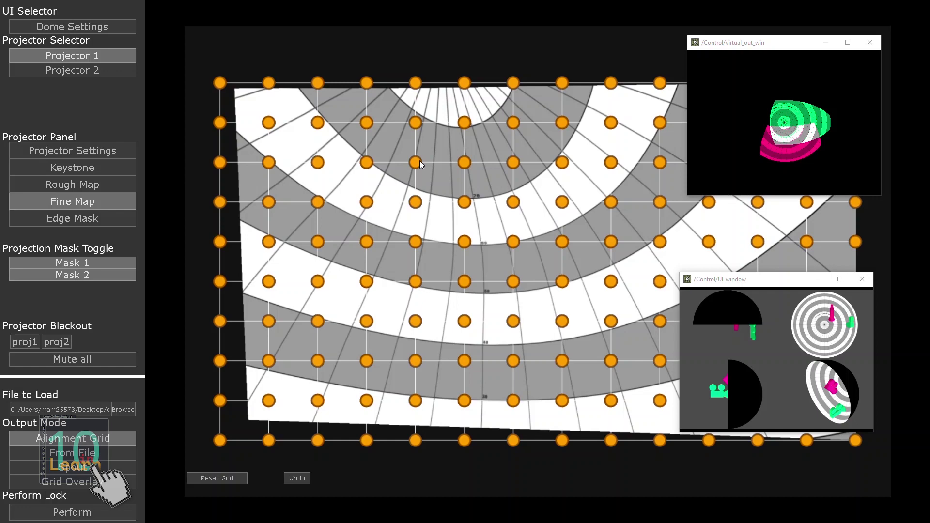
drag(418, 162, 413, 161)
drag(419, 122, 421, 121)
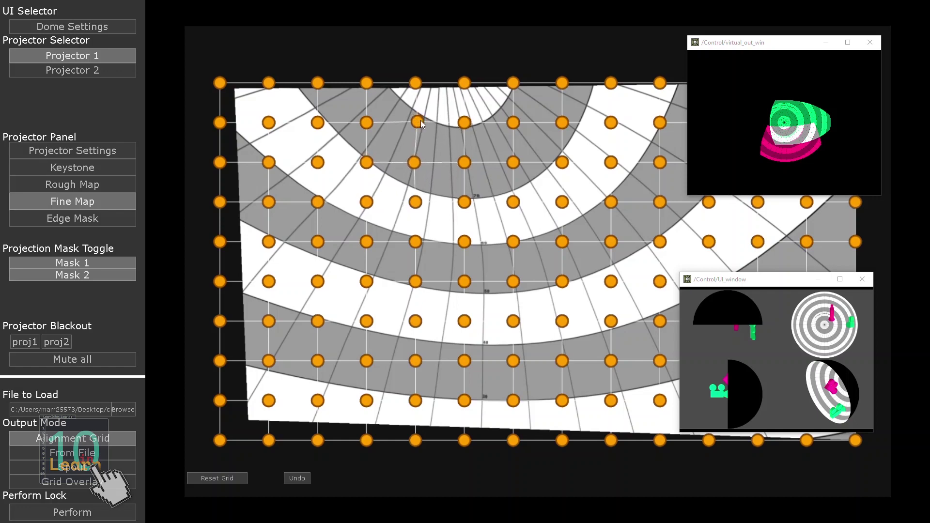
Shape Projector 1's Edge Mask by lowering its upper edge points, with Blur at maximum and Gamma at minimum
click(95, 216)
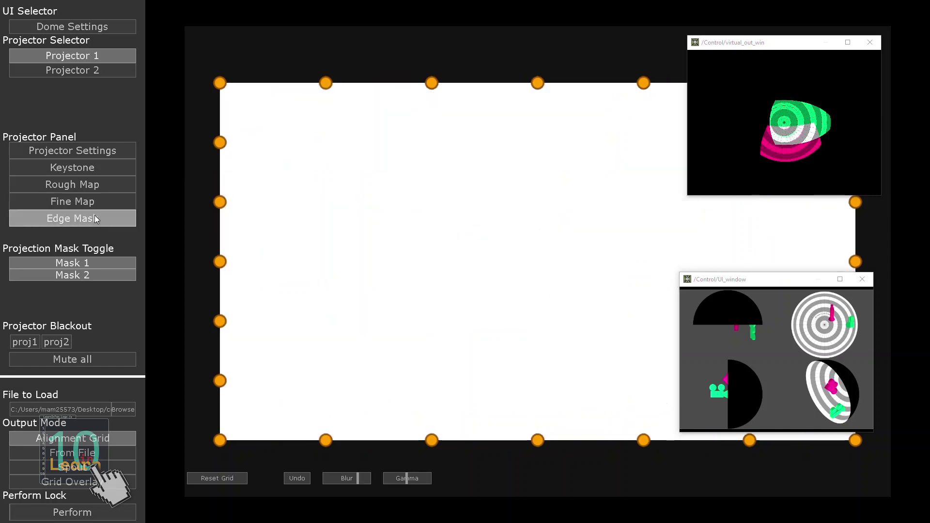
drag(220, 83, 293, 119)
drag(326, 83, 335, 146)
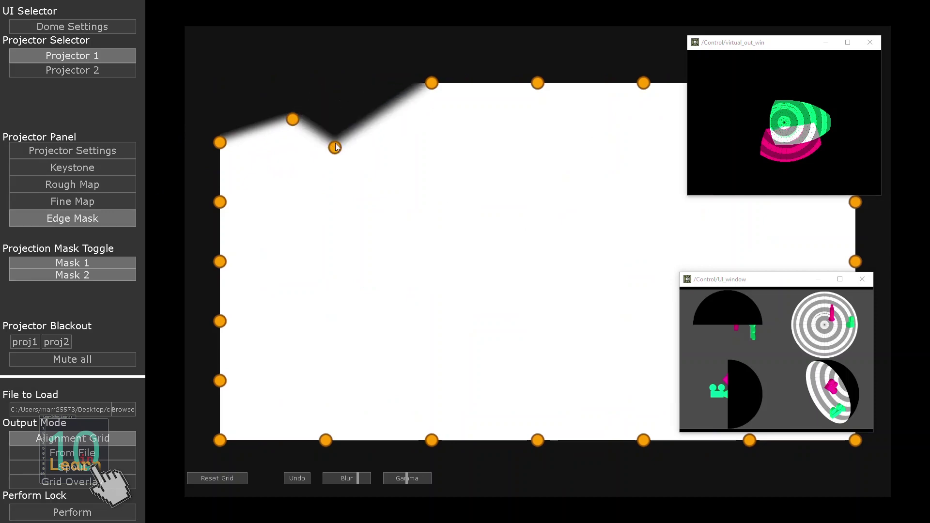
drag(425, 87, 425, 137)
mouse_move(361, 480)
mouse_down()
mouse_move(438, 479)
mouse_move(376, 475)
mouse_up()
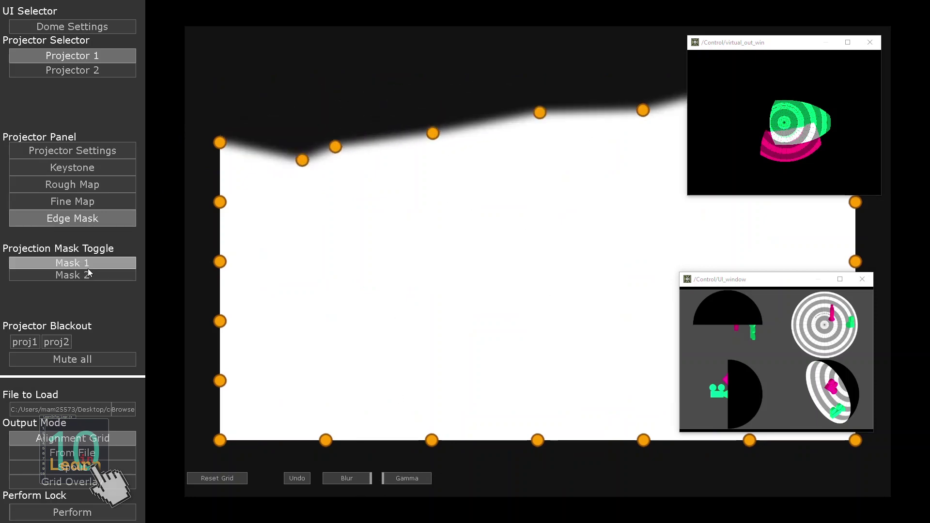
Toggle the projection masks so only Mask 2 is on, and shift the second upper edge-mask point to the right
click(90, 272)
click(89, 265)
click(90, 265)
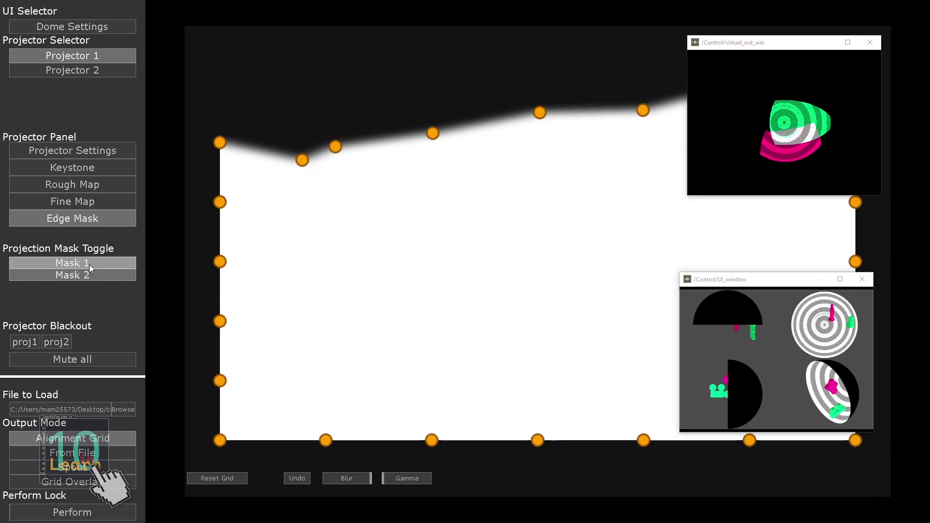
click(89, 266)
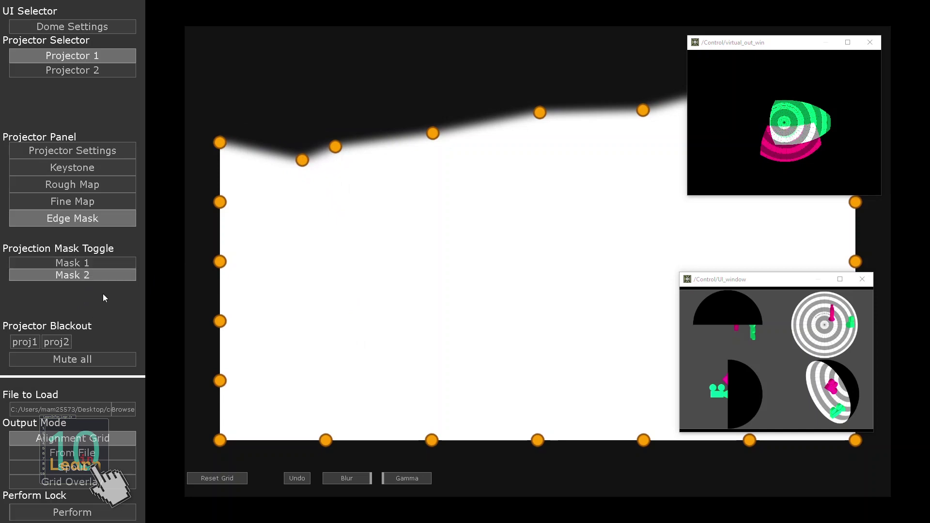
drag(335, 146, 363, 149)
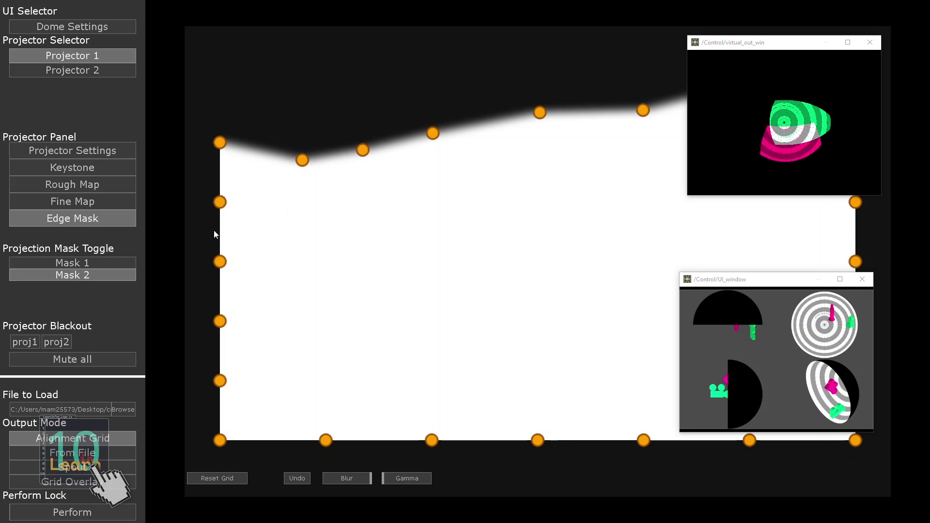
Try the Projector Blackout toggles, including Mute all
click(37, 355)
click(63, 344)
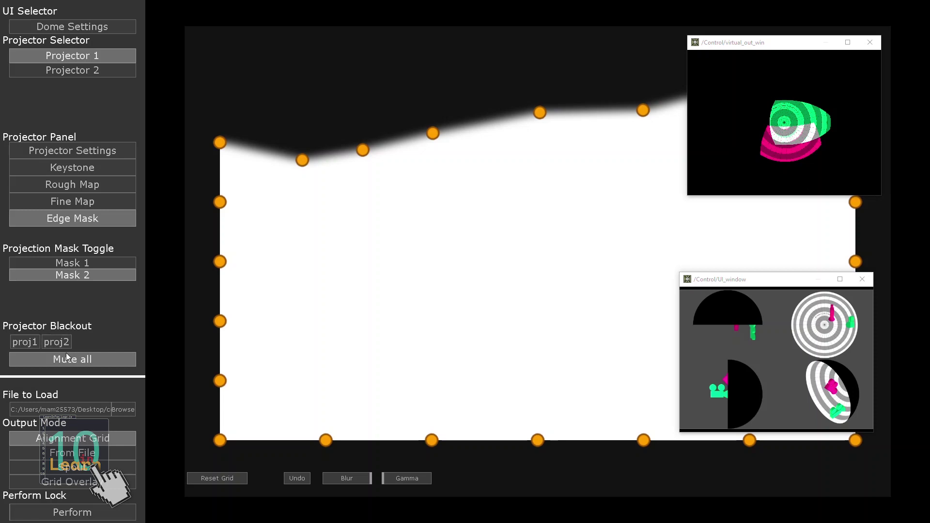
click(57, 359)
Switch the output mode to From File and load the blue-and-white checkered axis test image
click(73, 452)
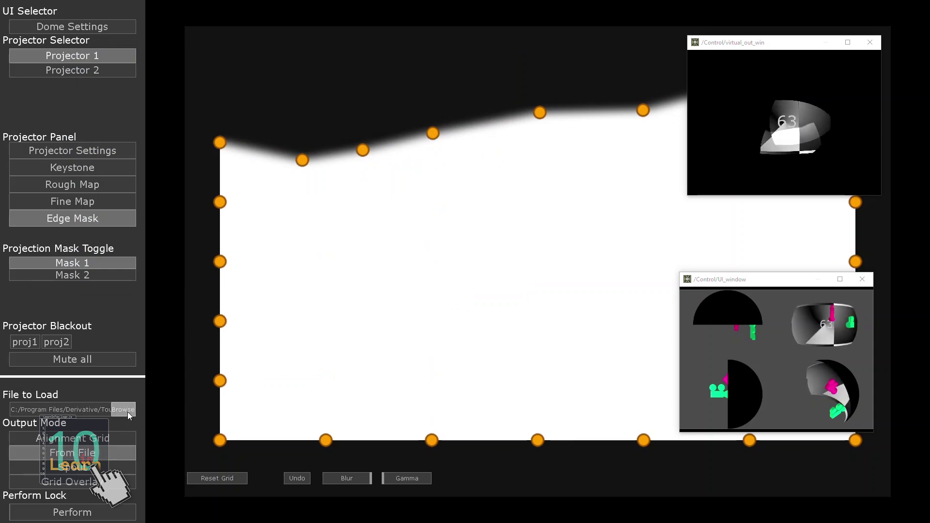
click(122, 409)
click(430, 129)
double_click(429, 129)
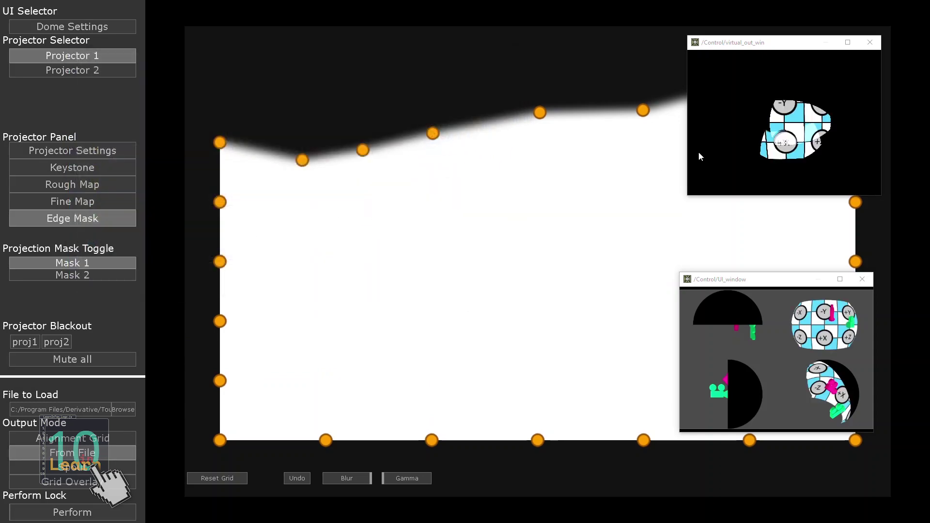
Try the Spout output mode, the grid overlay on the file image, and the Perform lock
click(89, 466)
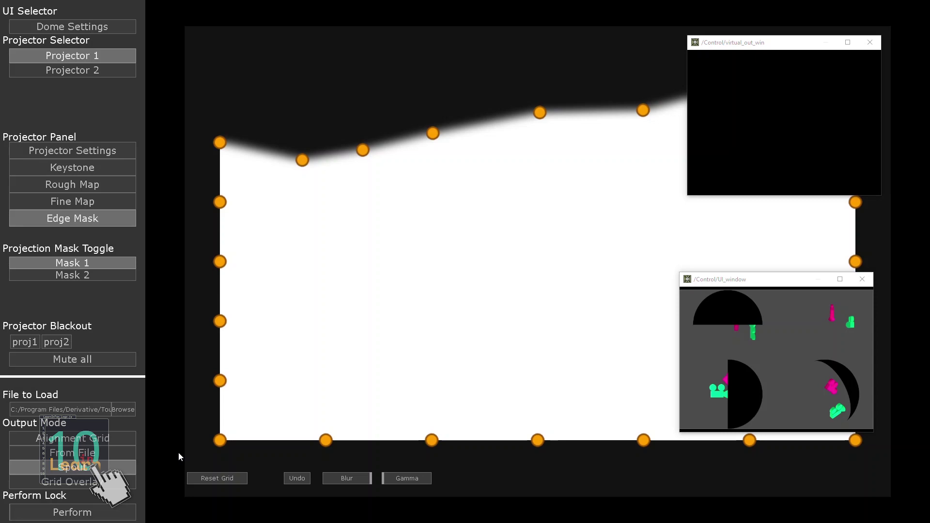
click(110, 455)
click(100, 486)
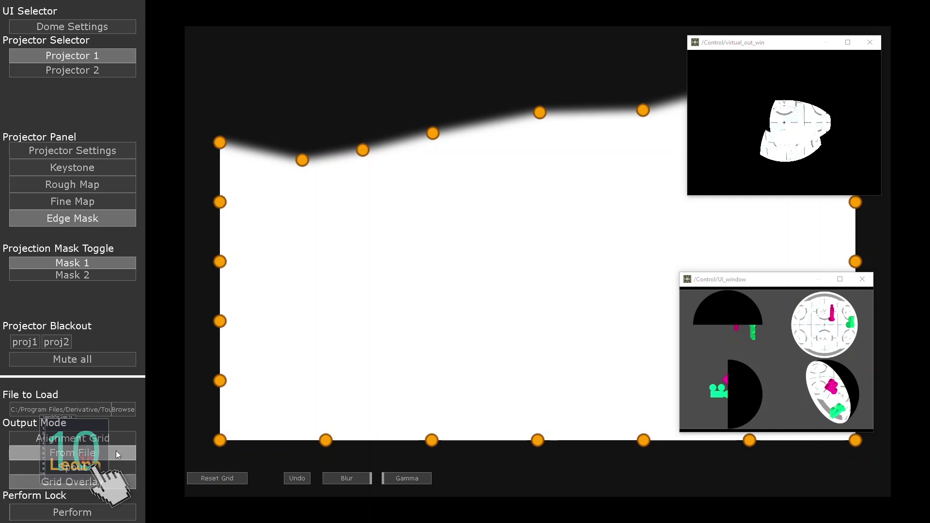
click(91, 485)
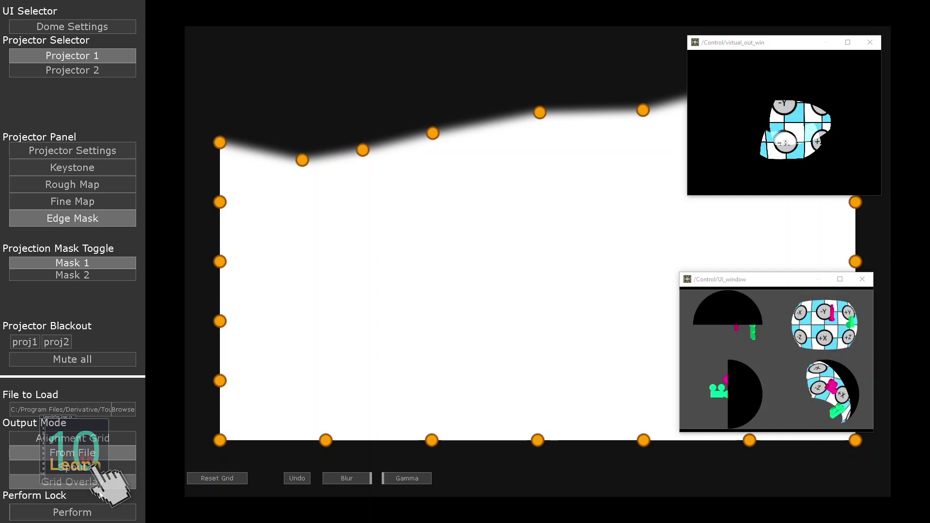
click(120, 516)
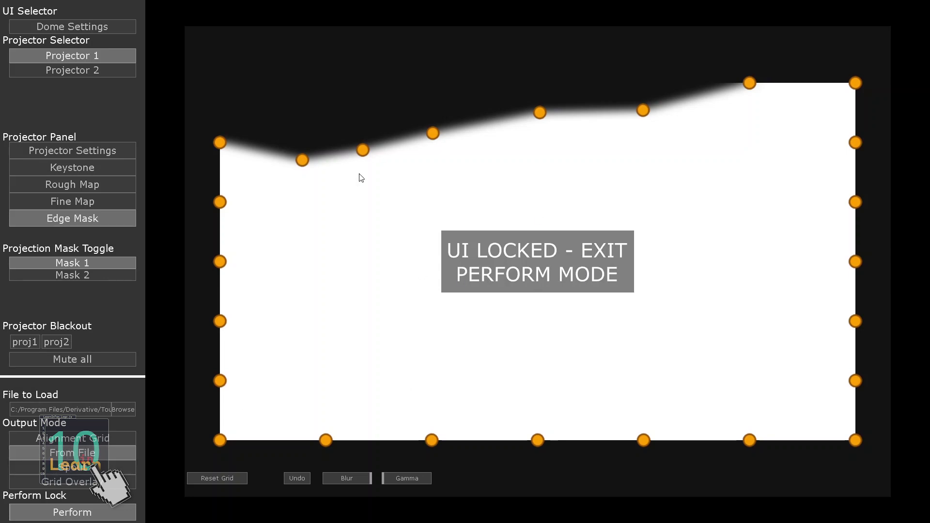
Undo the last point move in Projector 1's Rough Map and in its Fine Map
click(72, 187)
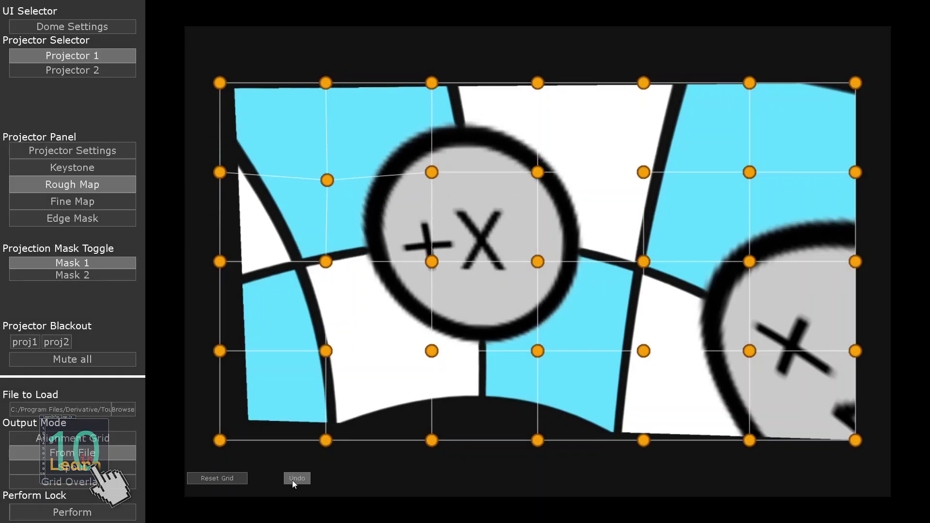
click(293, 481)
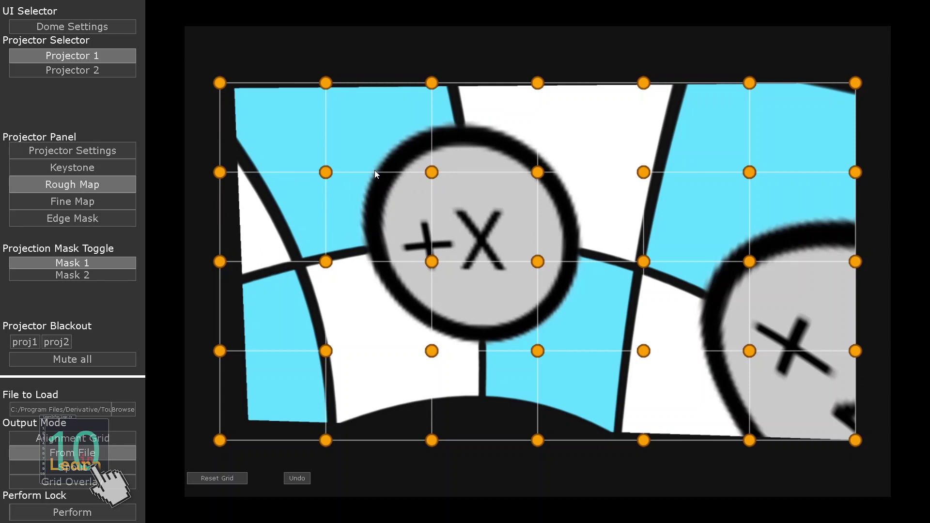
click(45, 205)
click(294, 480)
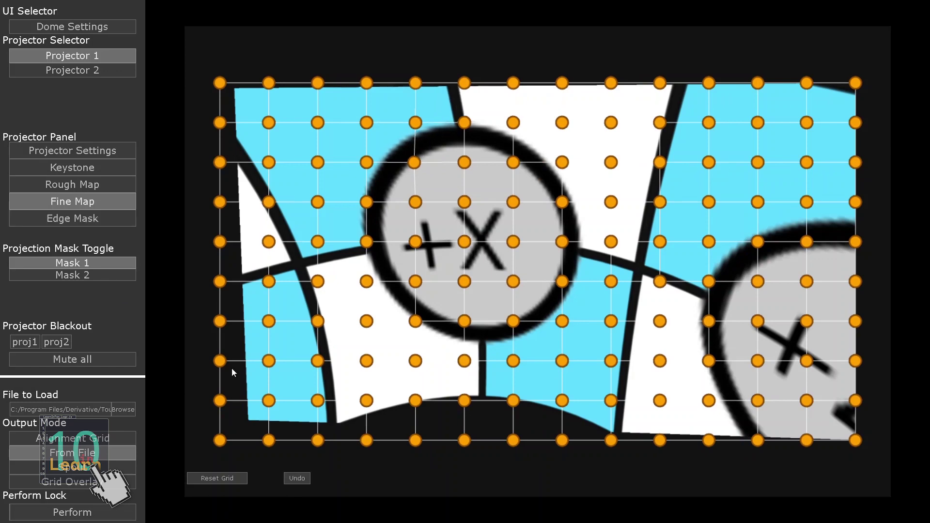
Undo the last edge-mask point moves and the last keystone change on Projector 1, and check Projector 2's settings page before returning to Projector 1
click(72, 218)
click(297, 479)
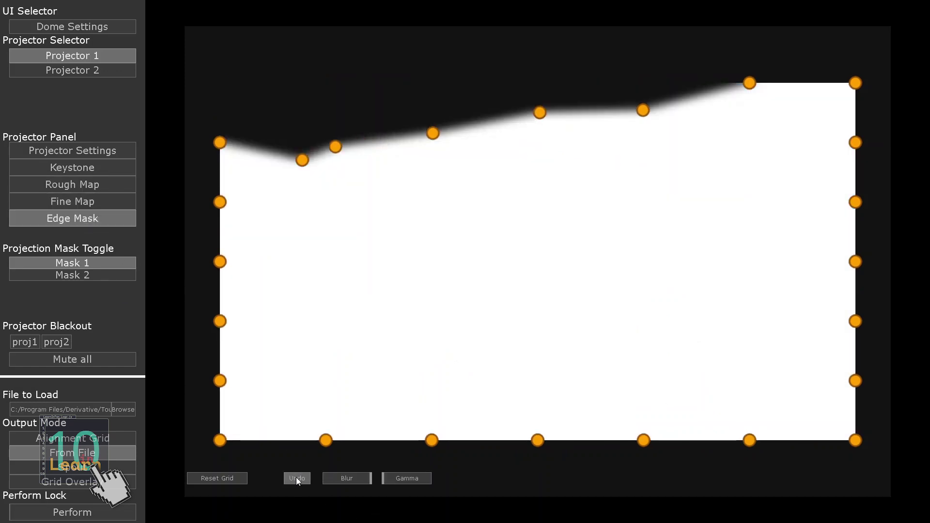
click(297, 478)
click(73, 167)
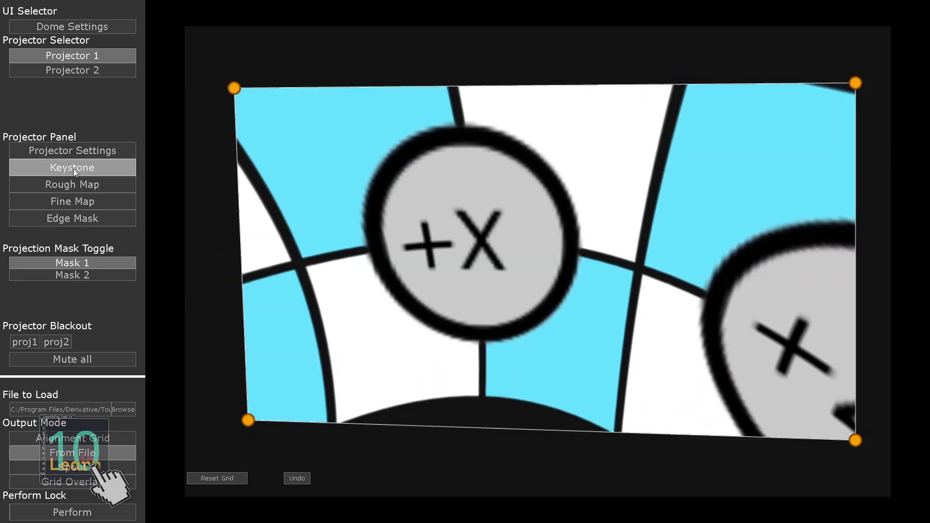
click(304, 479)
click(96, 71)
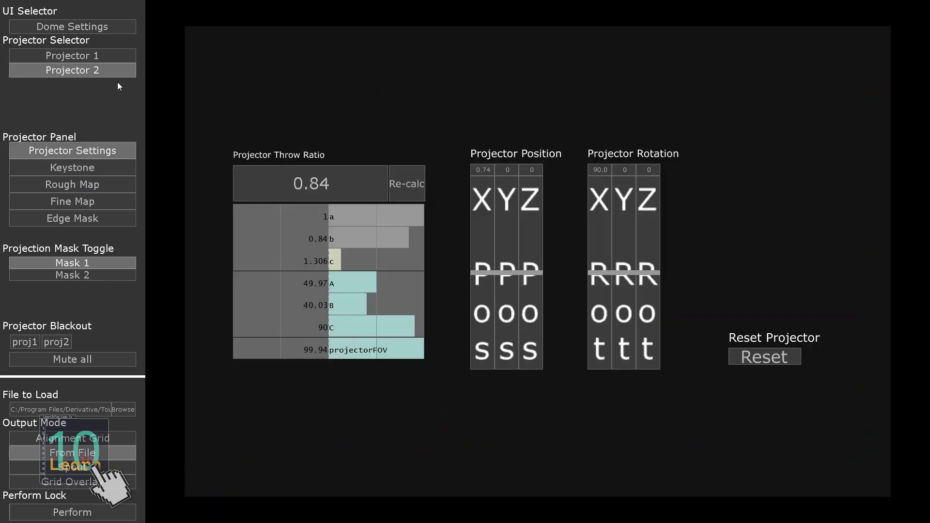
click(119, 56)
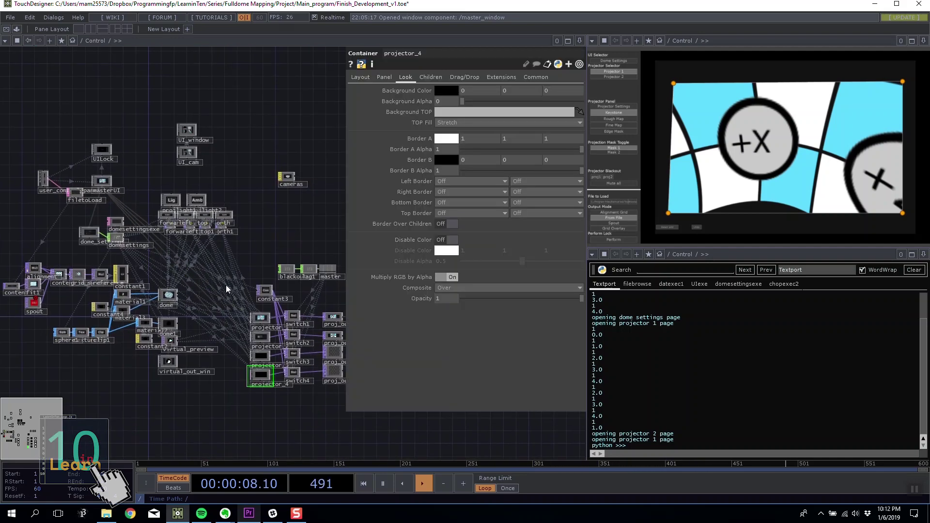
Bring up the Dome Settings page in the master UI and activate the viewers of the texture1 and clip1 nodes in the Control network
drag(226, 285, 279, 212)
scroll(139, 270, up, 10)
drag(343, 270, 187, 235)
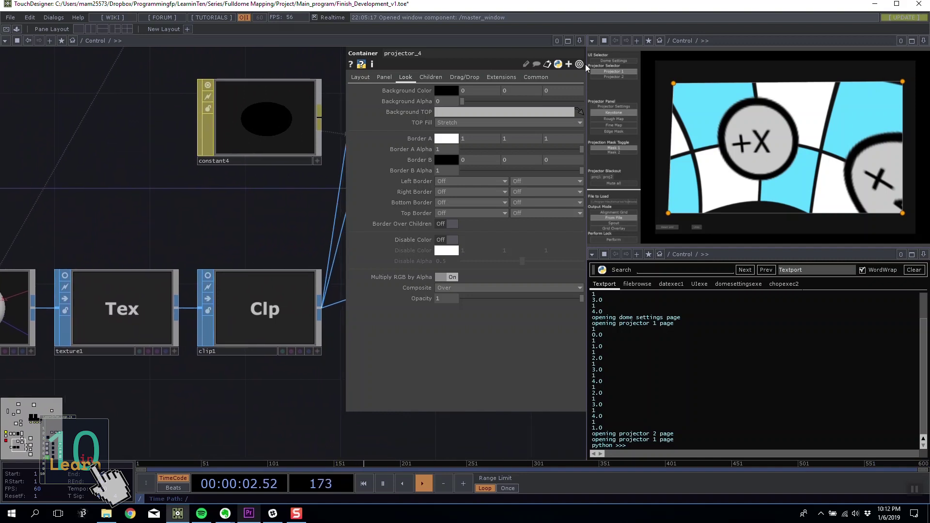
click(614, 60)
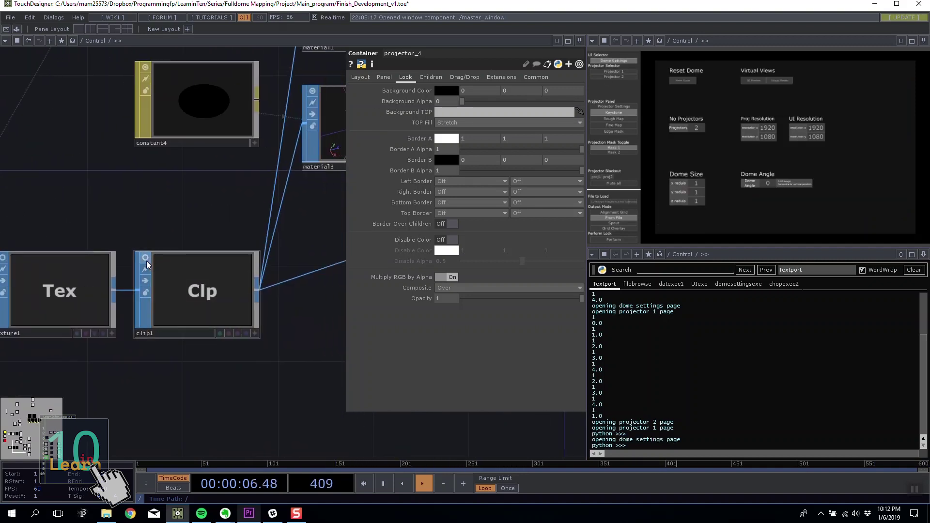
drag(85, 236, 104, 235)
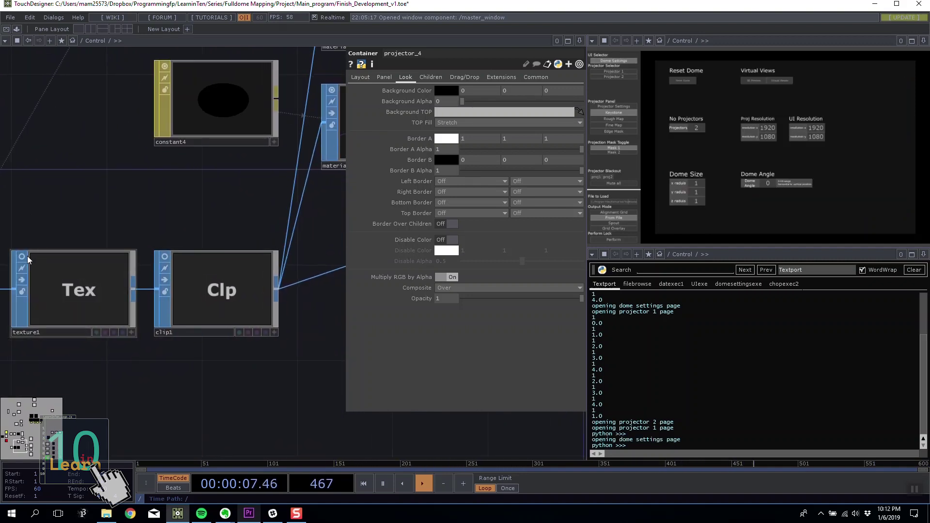
click(25, 257)
click(166, 258)
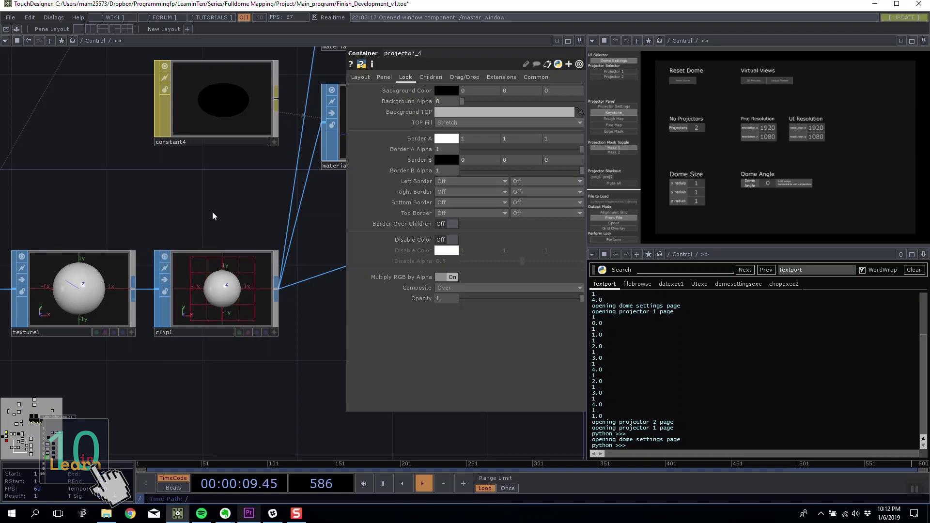
Examine how the clipped sphere in clip1 feeds the dome geometry, and show the dome component's Render parameters
drag(212, 213, 143, 224)
mouse_move(180, 292)
mouse_down()
mouse_move(169, 265)
mouse_move(195, 323)
mouse_move(181, 292)
mouse_up()
click(206, 367)
drag(224, 232, 207, 281)
scroll(207, 281, down, 3)
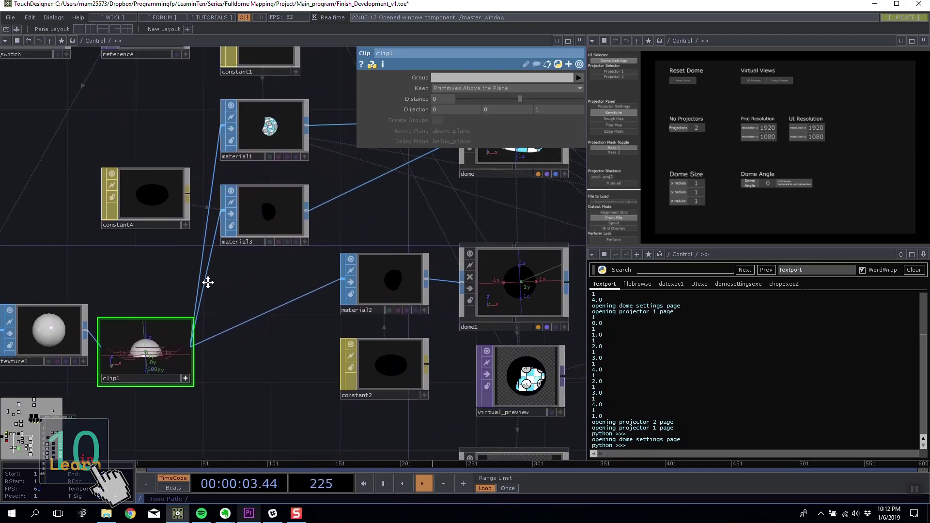
drag(475, 167, 180, 224)
click(222, 186)
scroll(242, 194, right, 3)
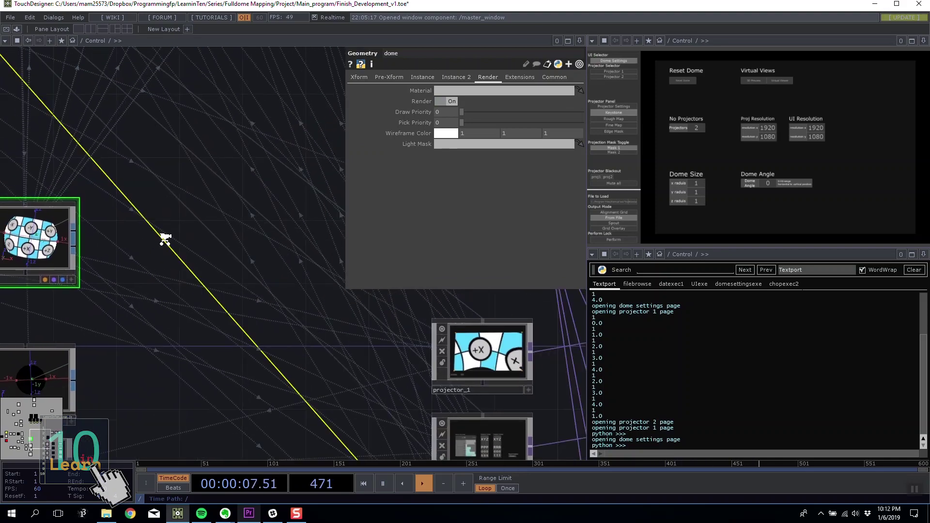
Examine the projector_1 and projector_2 components and bring up the Projector 1 page in the master UI
scroll(162, 241, down, 3)
scroll(228, 243, right, 2)
scroll(227, 243, up, 10)
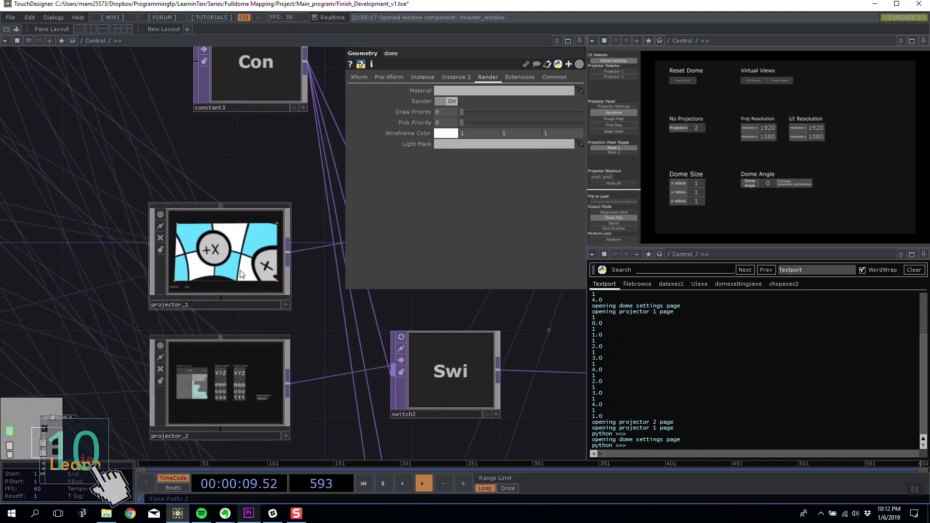
scroll(228, 243, down, 8)
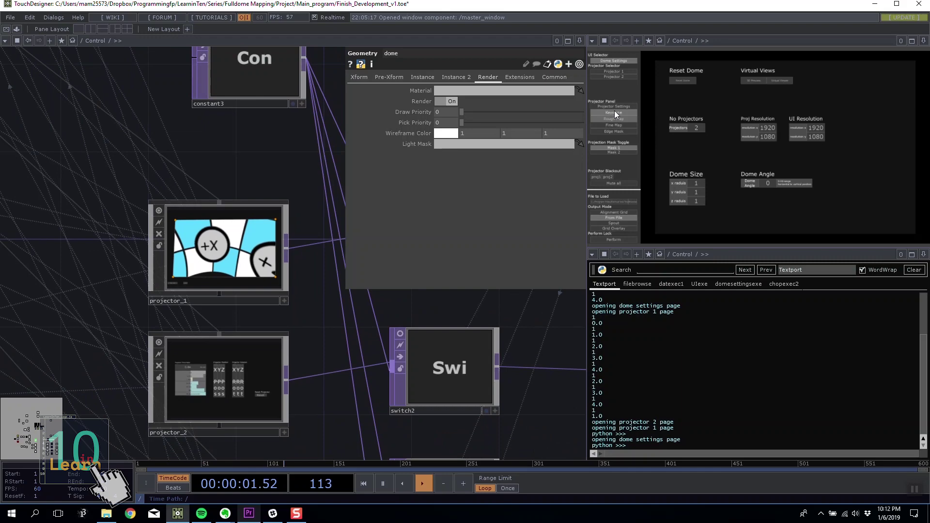
click(615, 71)
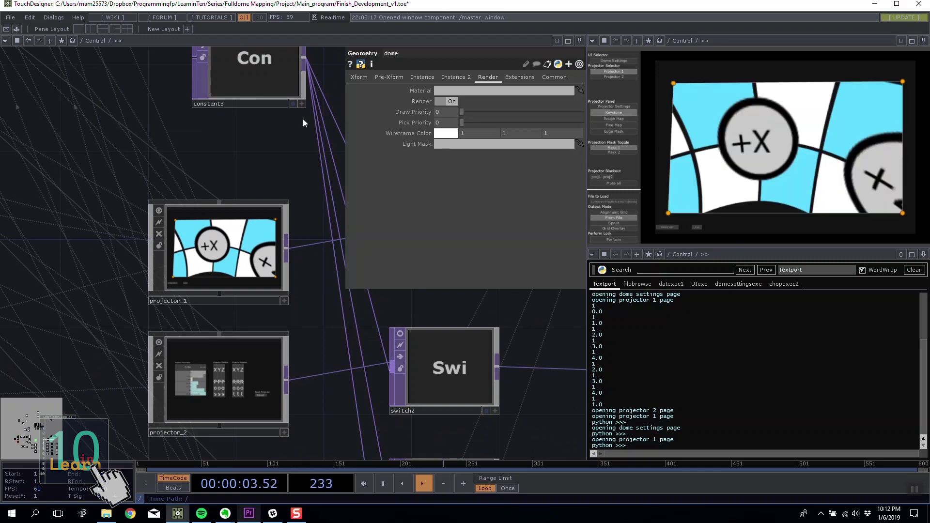
Enter the projector_1 component and examine its keystone, rough_map, fine_map and mask containers
scroll(297, 221, up, 15)
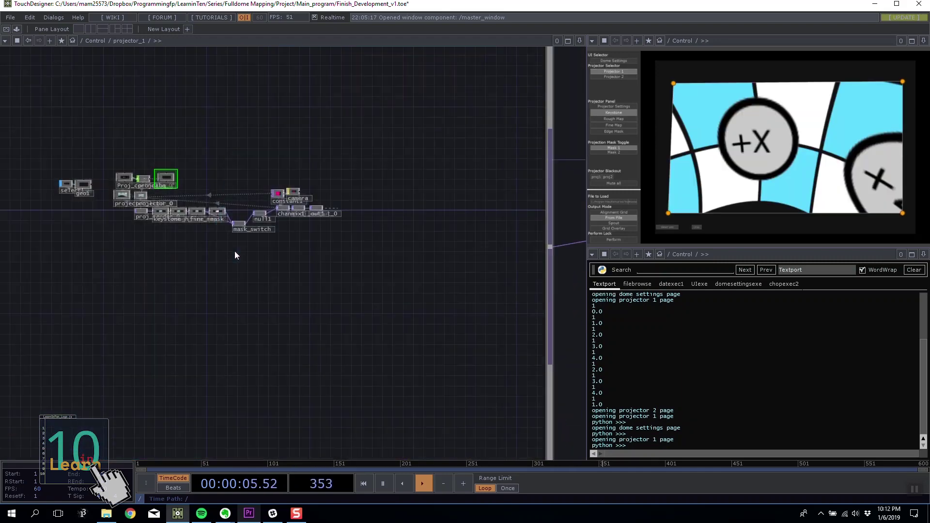
drag(240, 231, 21, 267)
click(301, 349)
scroll(249, 281, right, 10)
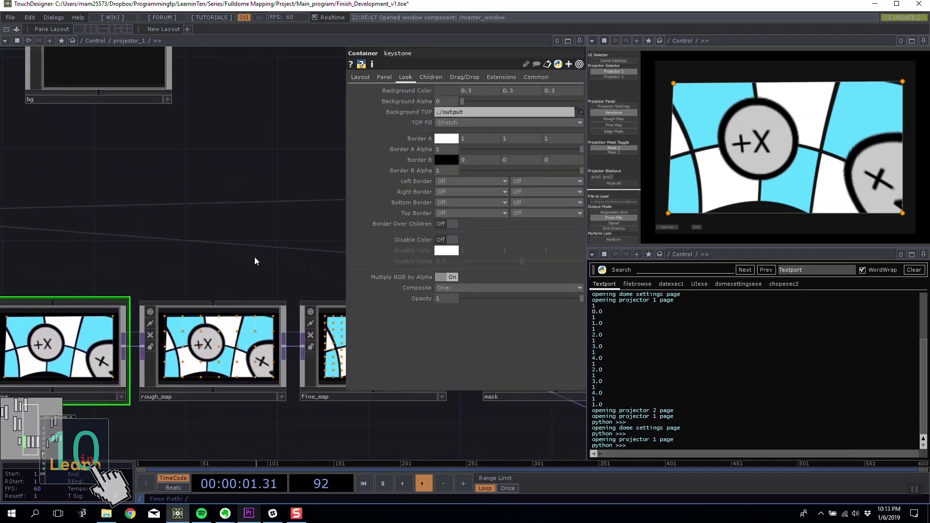
scroll(280, 260, right, 15)
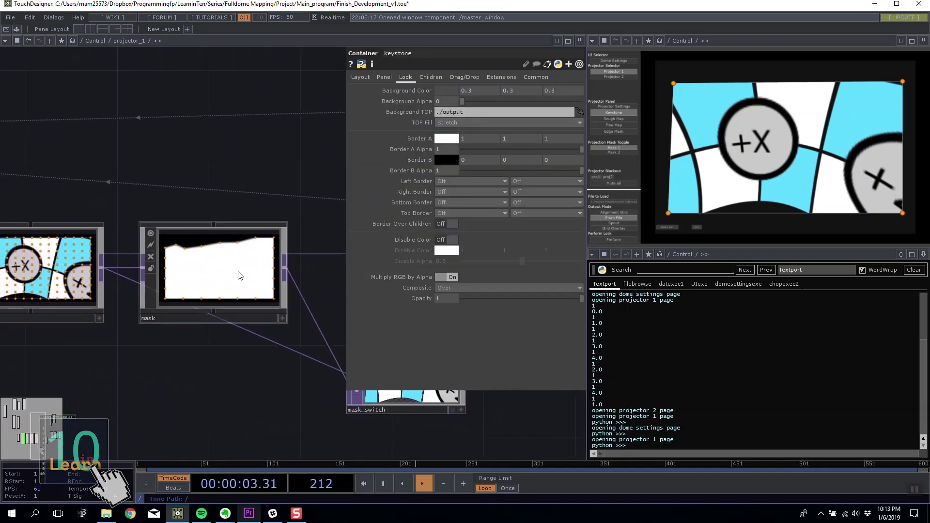
click(237, 270)
scroll(237, 170, right, 10)
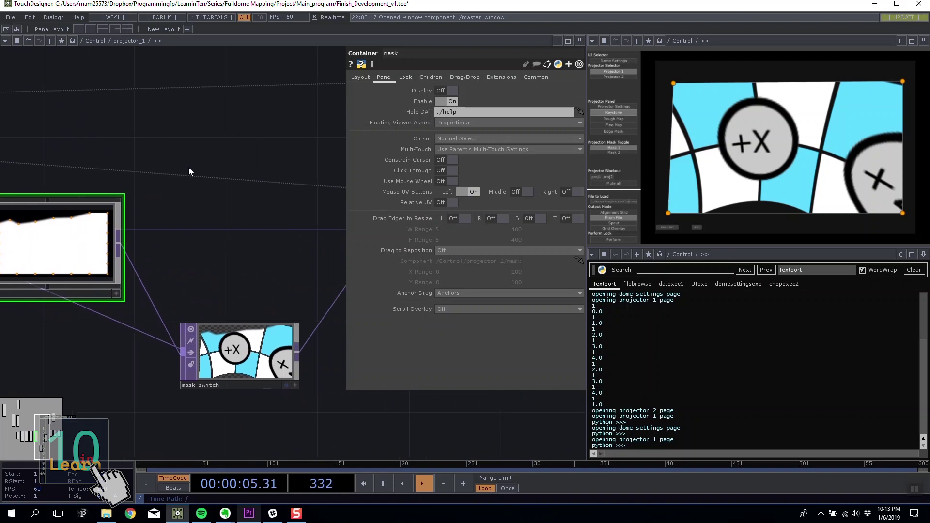
Follow projector_1's image chain from mask_switch through null1 and chanmix1 to its output, and return to the Control network
scroll(234, 187, down, 5)
drag(212, 191, 183, 183)
scroll(183, 293, up, 4)
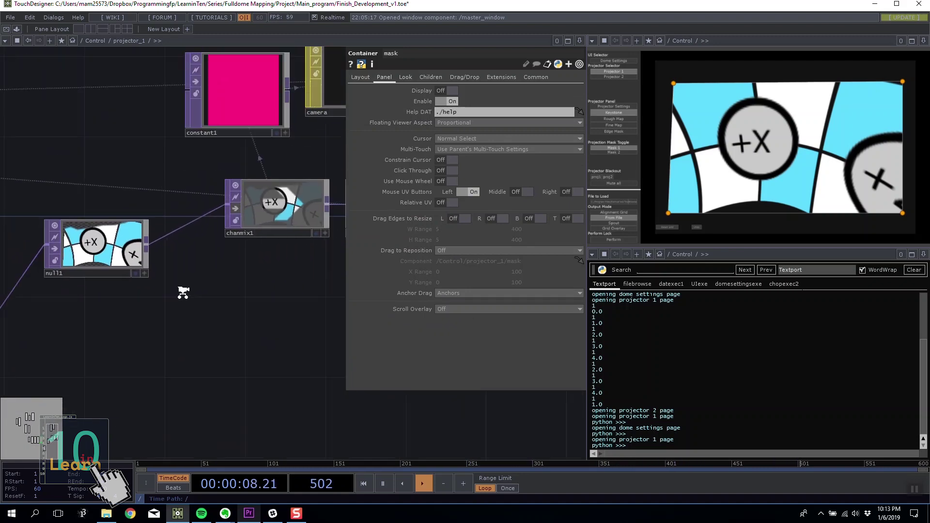
scroll(183, 292, down, 2)
drag(270, 282, 77, 269)
scroll(250, 273, down, 10)
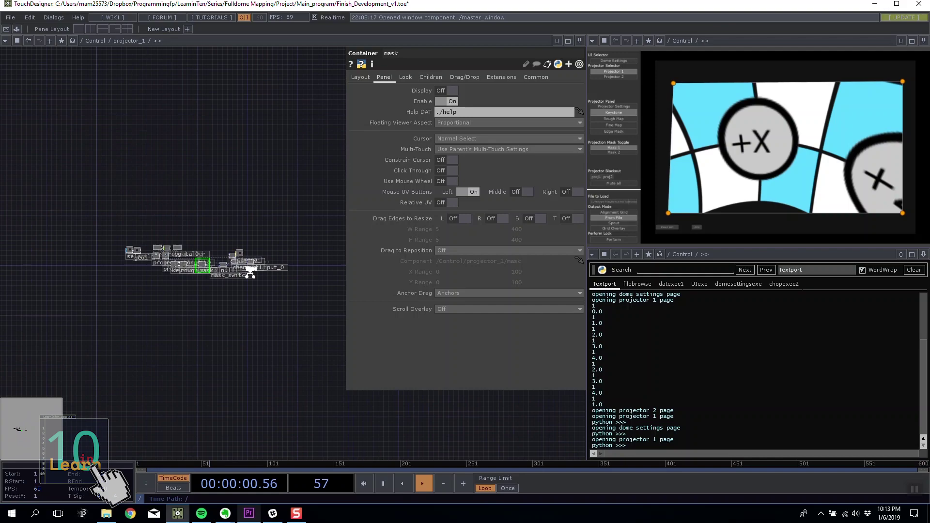
scroll(250, 273, down, 10)
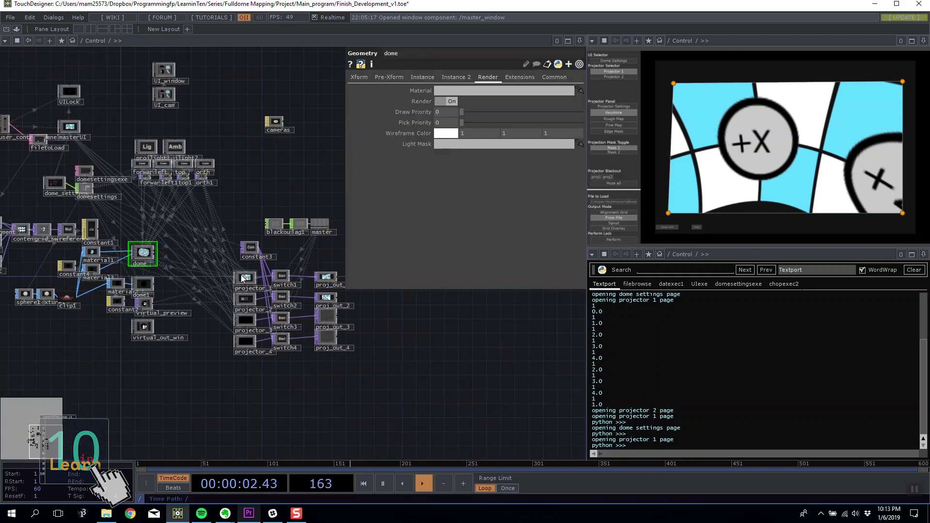
Bring up the Dome Settings page, open the UI window from Virtual Views and place it over the network's parameter area
scroll(241, 277, up, 4)
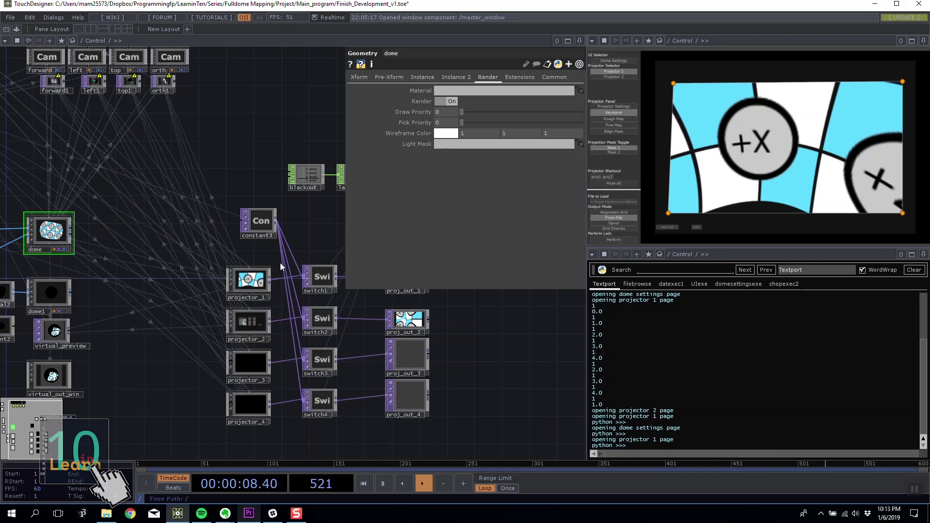
click(614, 62)
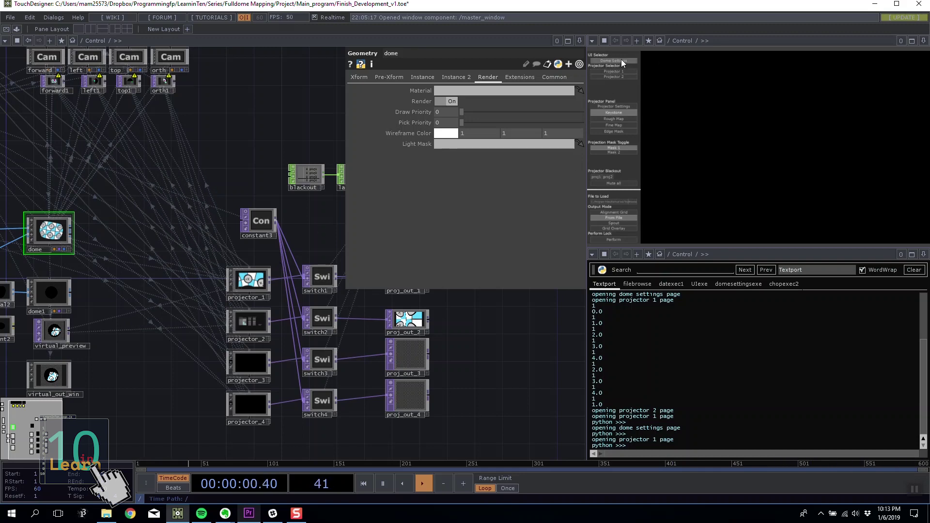
click(756, 81)
drag(828, 194, 638, 97)
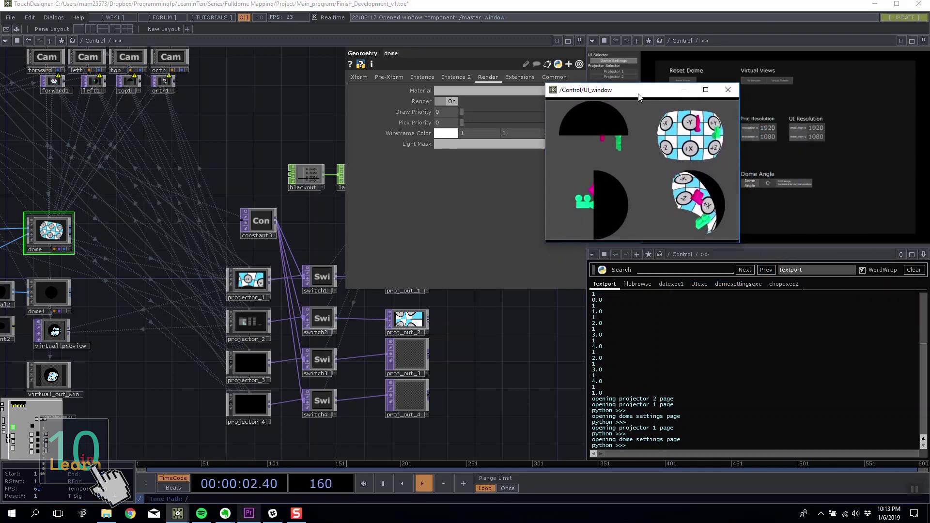